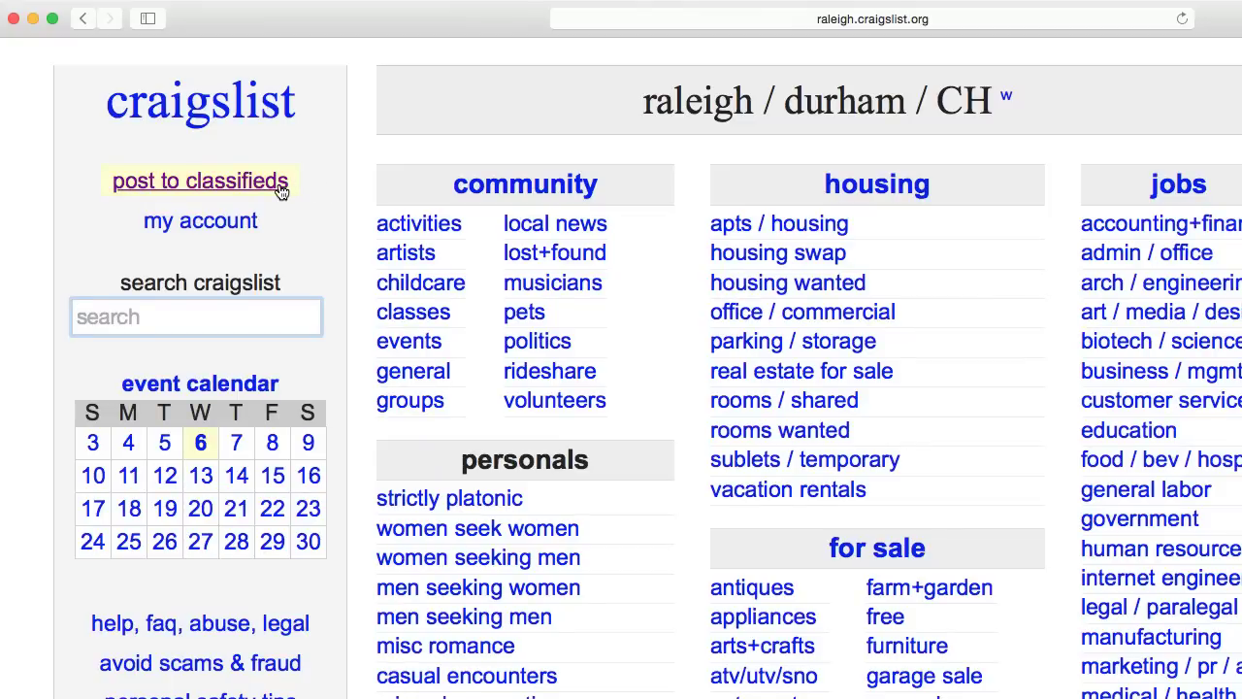
# Start a new for-sale-by-owner posting in the bicycles - by owner category
pyautogui.click(279, 188)
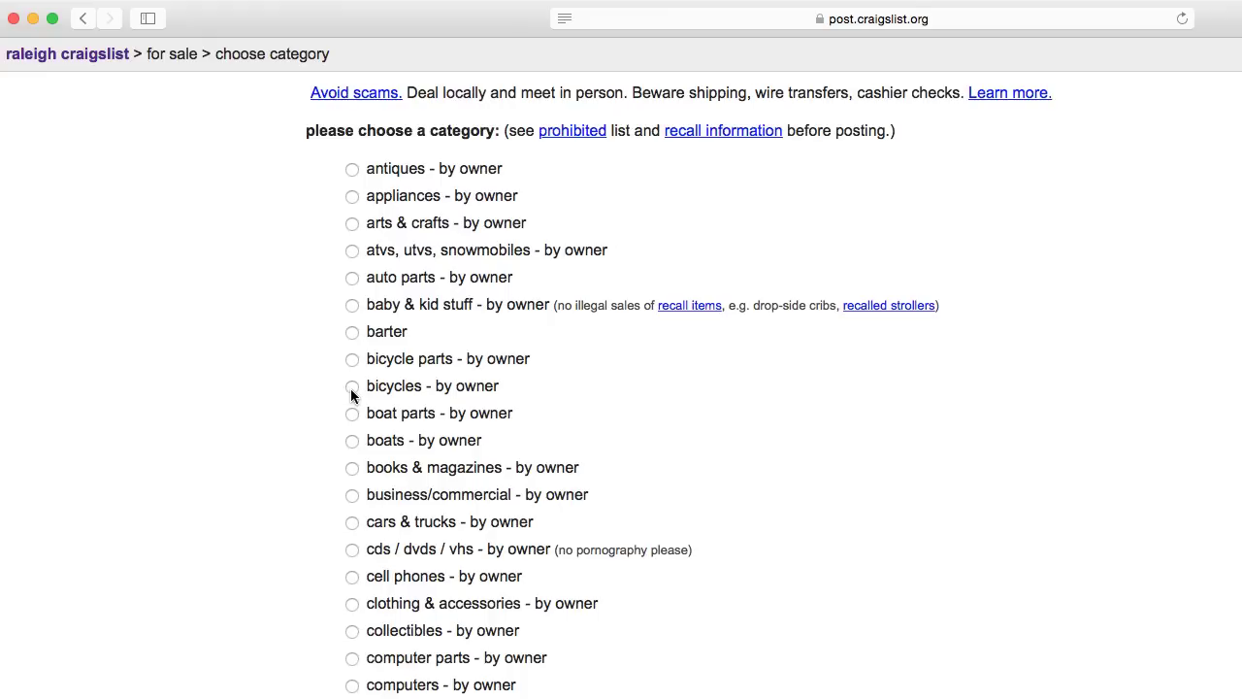
pyautogui.click(352, 387)
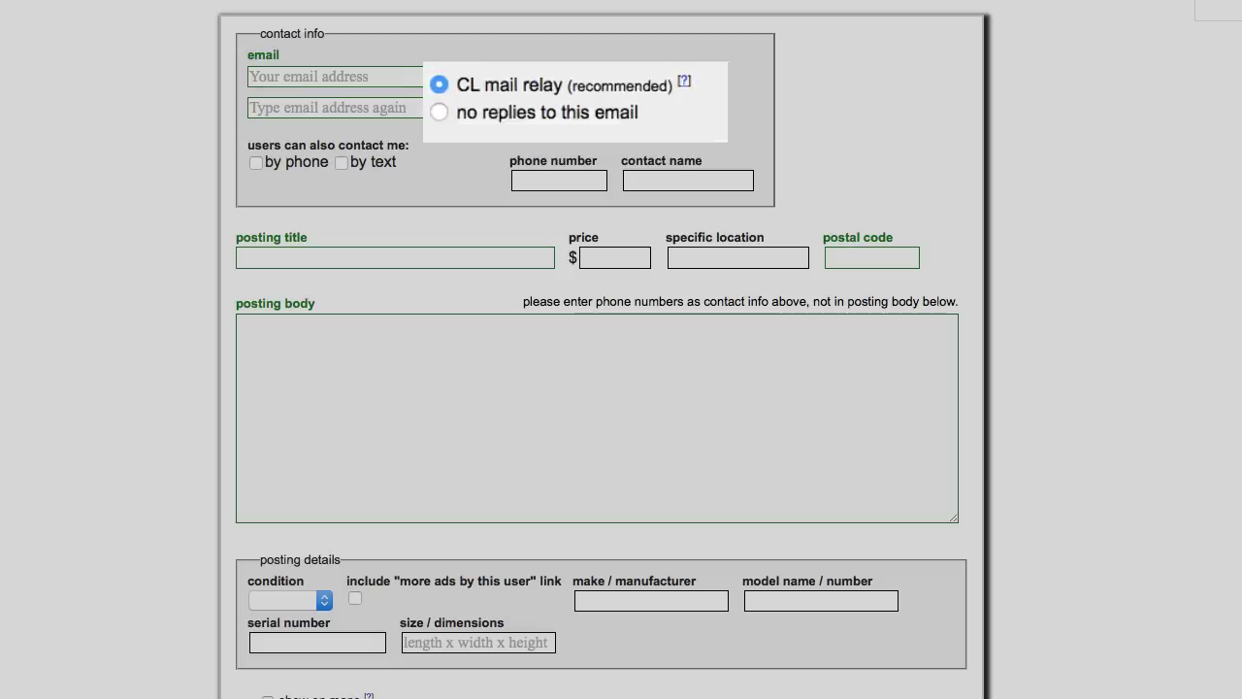
# Enter the contact e-mail address and confirm it
pyautogui.click(385, 80)
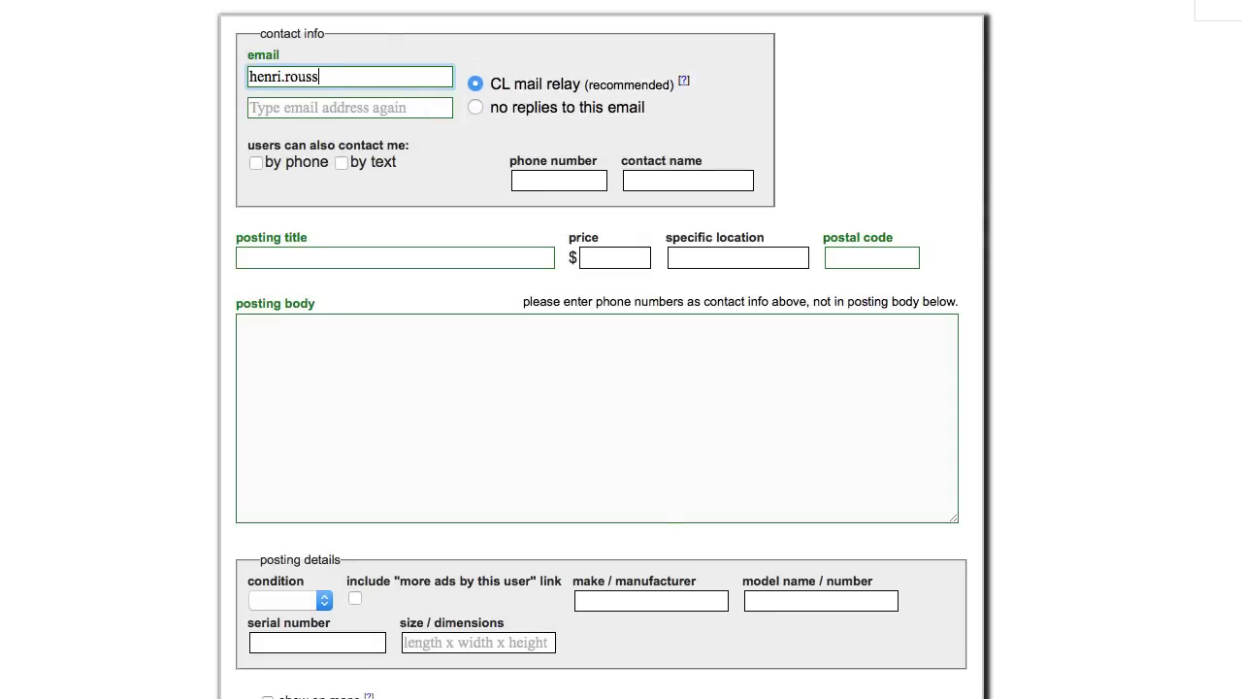
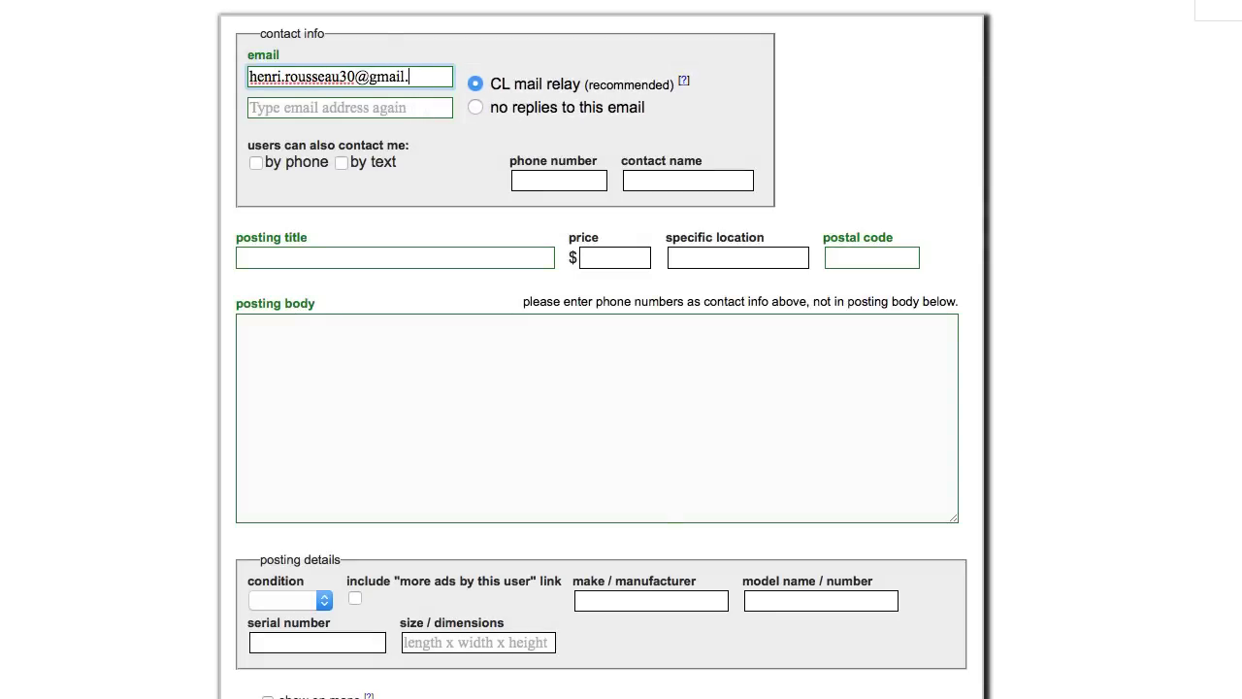
pyautogui.press('Tab')
pyautogui.press('Return')
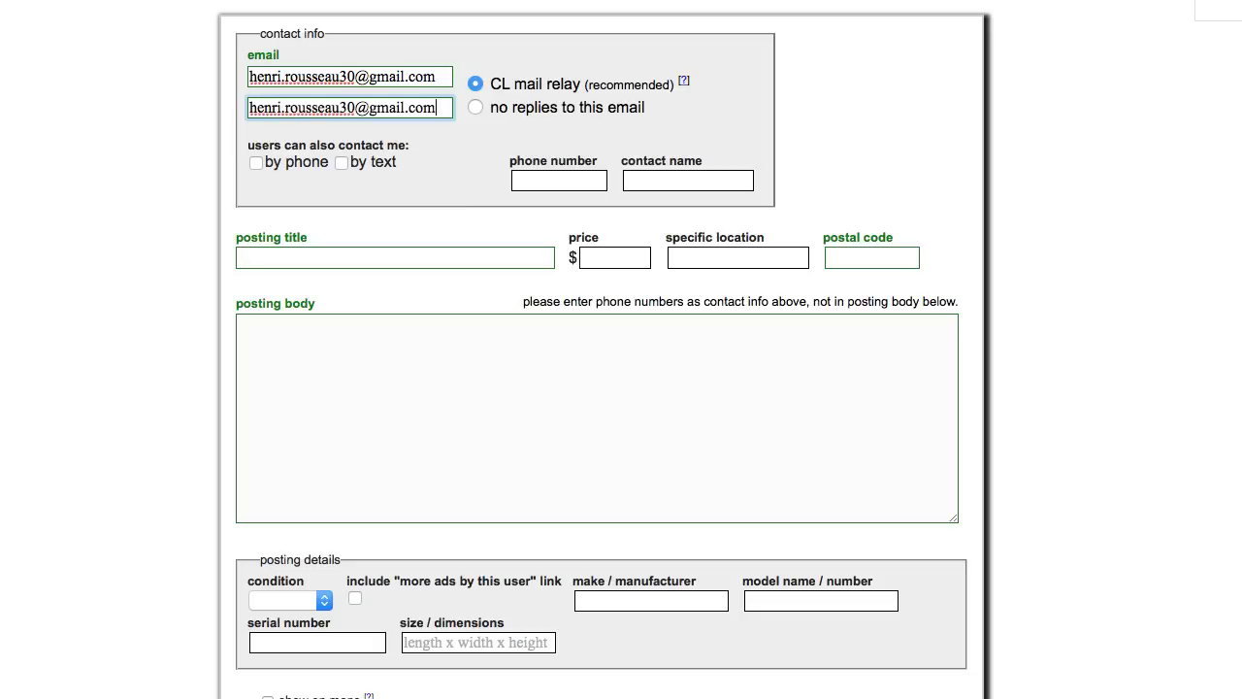
# Fill in title 'Schwinn Road Bike', price 100, location Raleigh and postal code, and begin the description
pyautogui.click(389, 257)
pyautogui.write('Schwi')
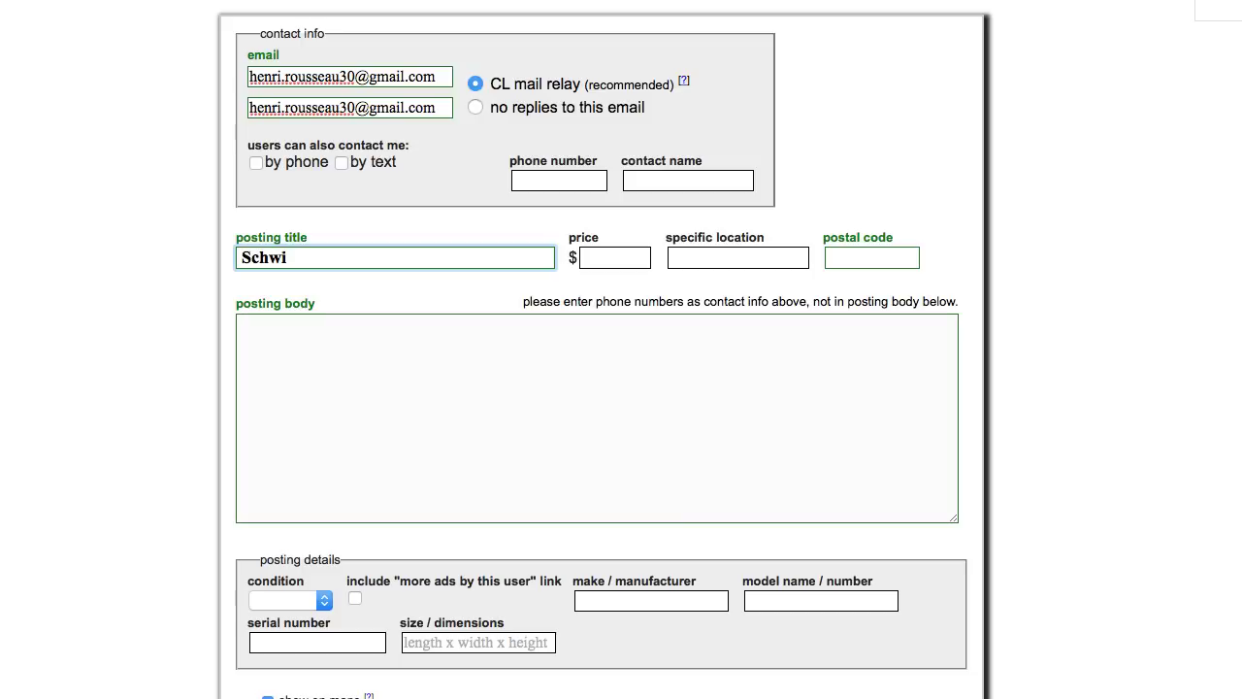
pyautogui.press('BackSpace')
pyautogui.write('ann Road Bike')
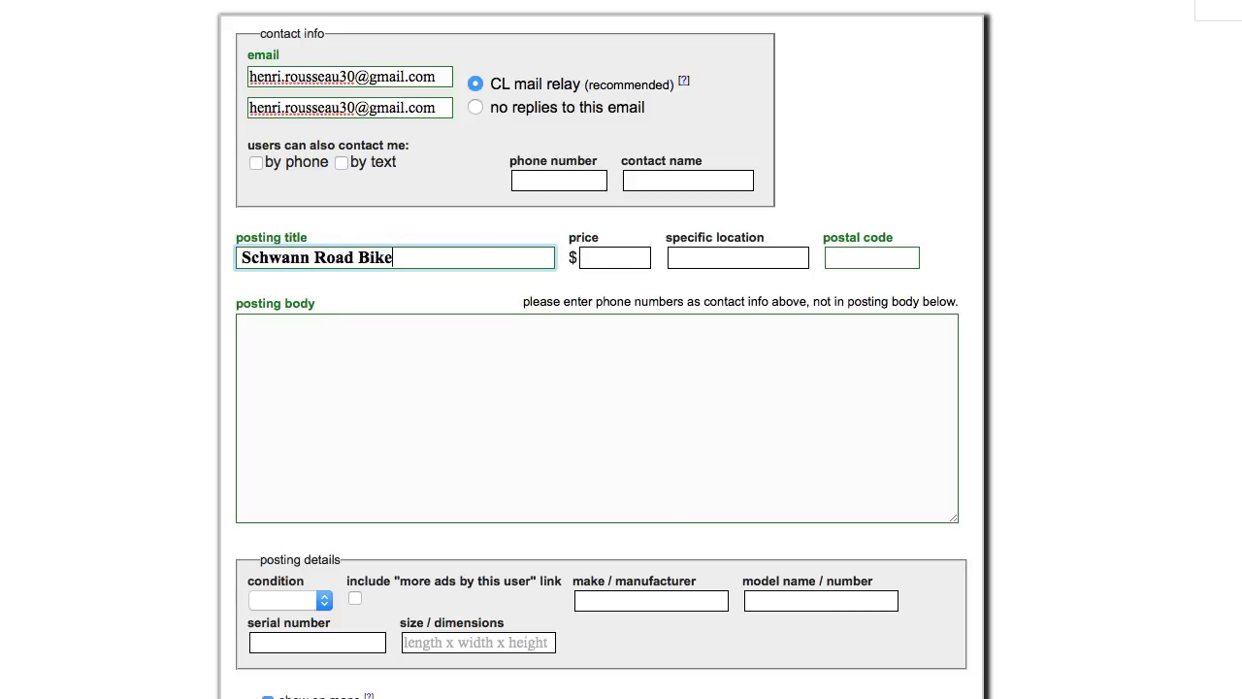
pyautogui.press('Tab')
pyautogui.write('100')
pyautogui.press('Tab')
pyautogui.write('Raleigh')
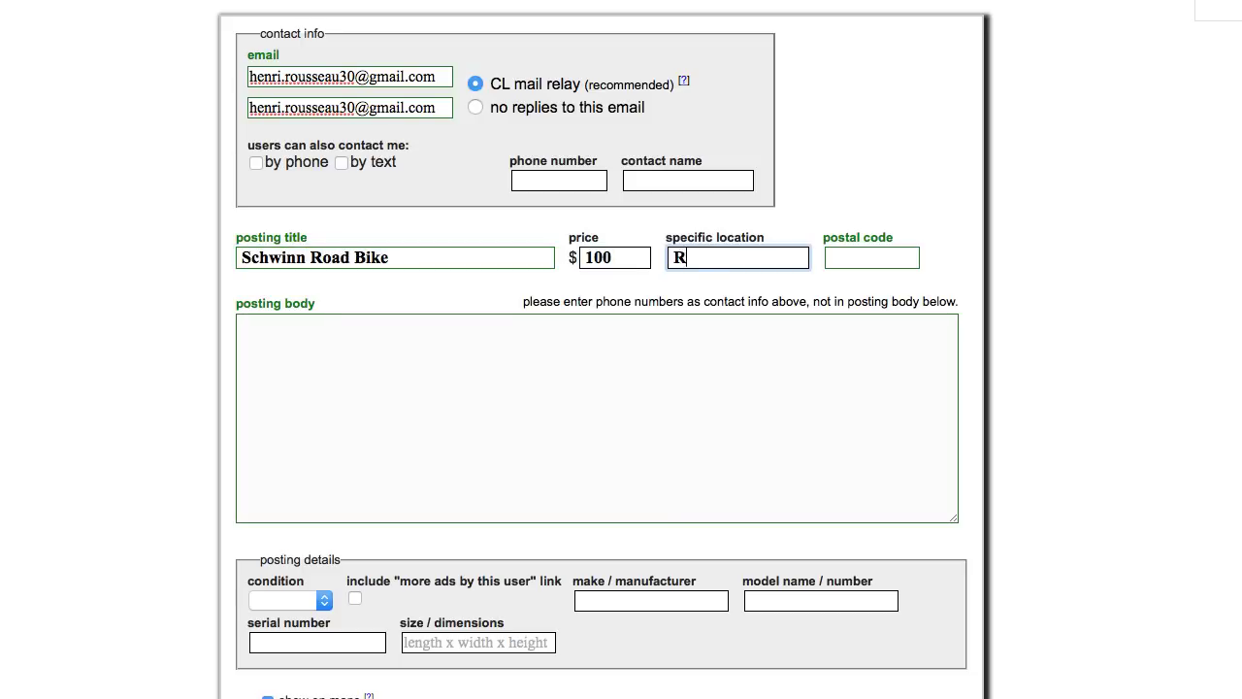
pyautogui.press('Tab')
pyautogui.write('27606')
pyautogui.press('Tab')
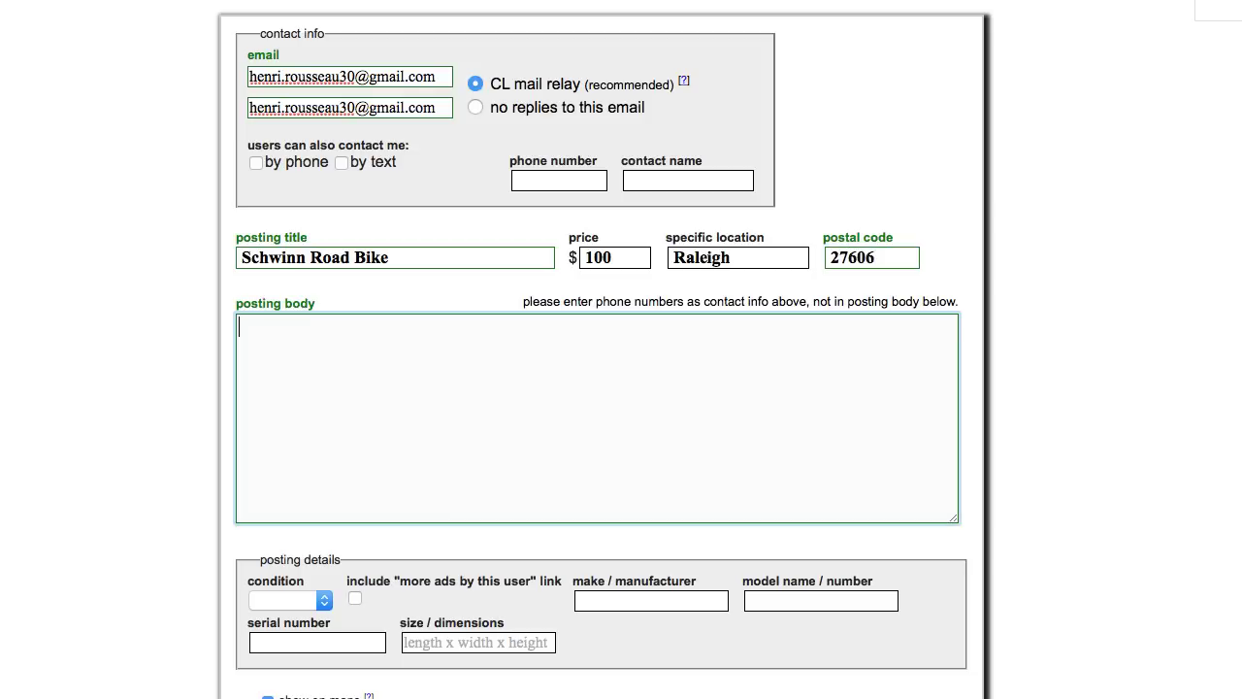
pyautogui.write("Like new Schwinn road bike. Steel frame, fenders, front breaks, rear rack; in great working condition! I've used this bike for several years and I'm finally ready to upgrade to an aluminum model. If you're just getting started with biking, or if you just want an occasional commuter, this is the bike for you!")
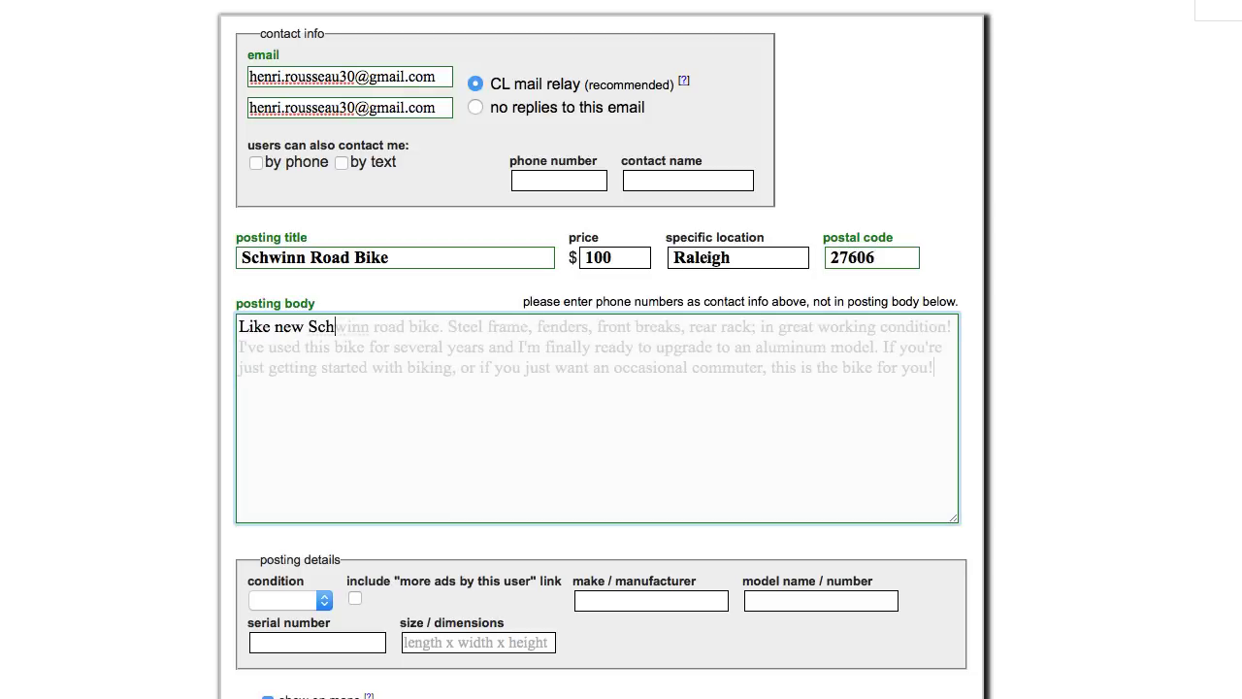
# Finish the bike description, set condition excellent, make Schwinn and model Gateway 700 CC
pyautogui.scroll(-5, 633, 576)
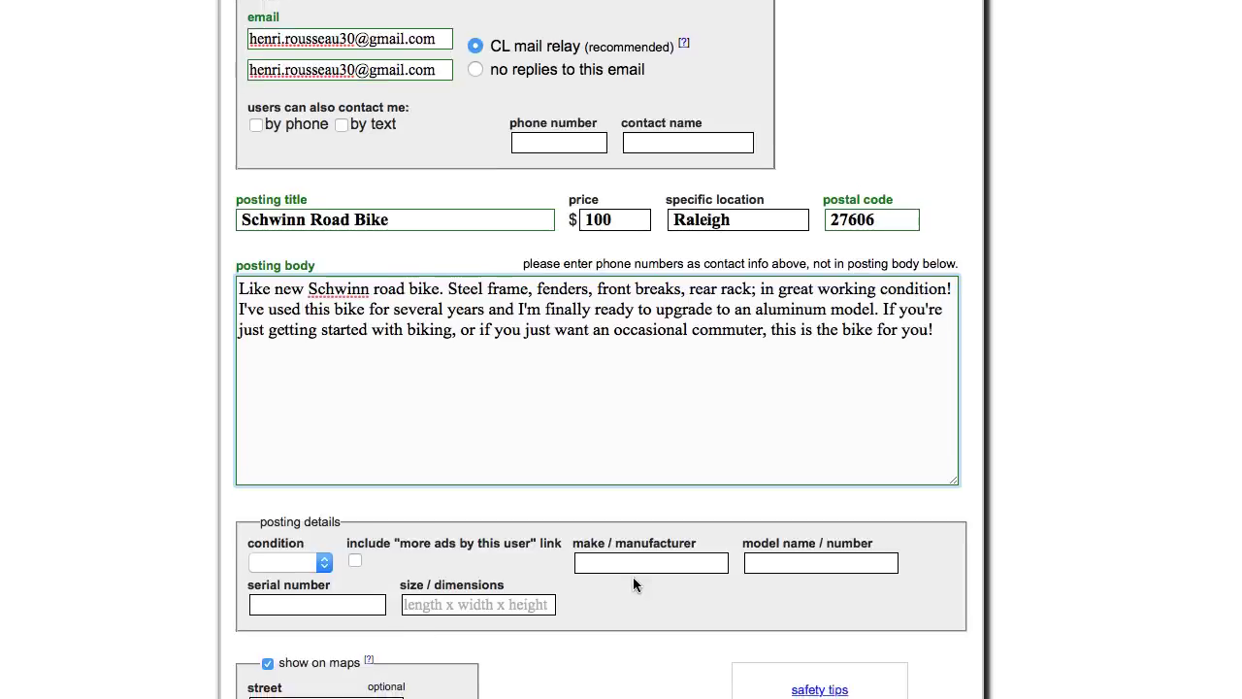
pyautogui.click(311, 308)
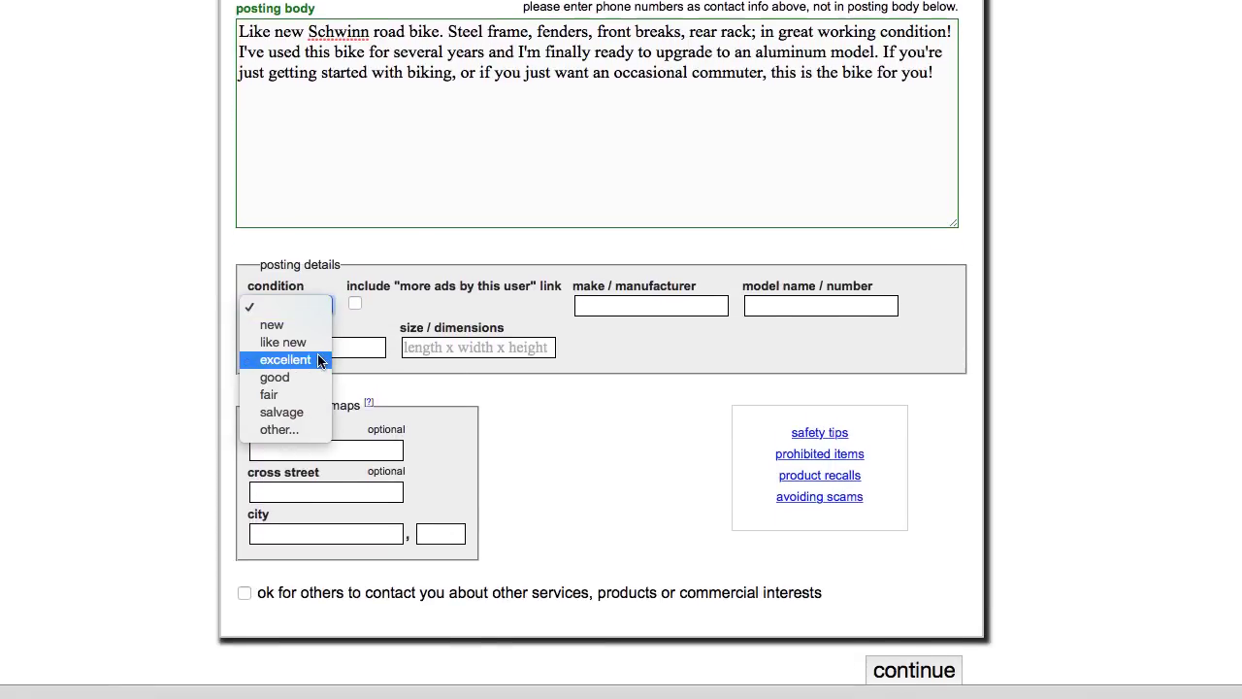
pyautogui.click(321, 359)
pyautogui.press('Tab')
pyautogui.press('Tab')
pyautogui.write('Schwinn')
pyautogui.press('Tab')
pyautogui.write('Gateway 700 CC')
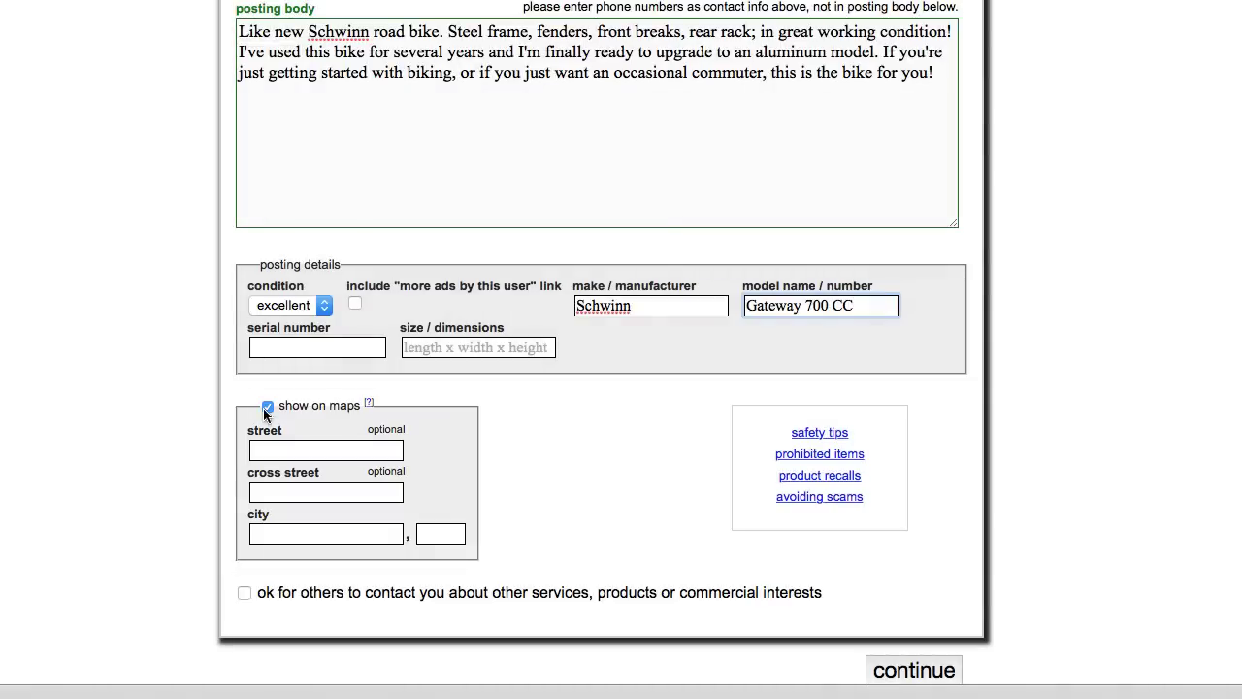
# Turn off 'show on maps' and continue to the image page
pyautogui.click(266, 408)
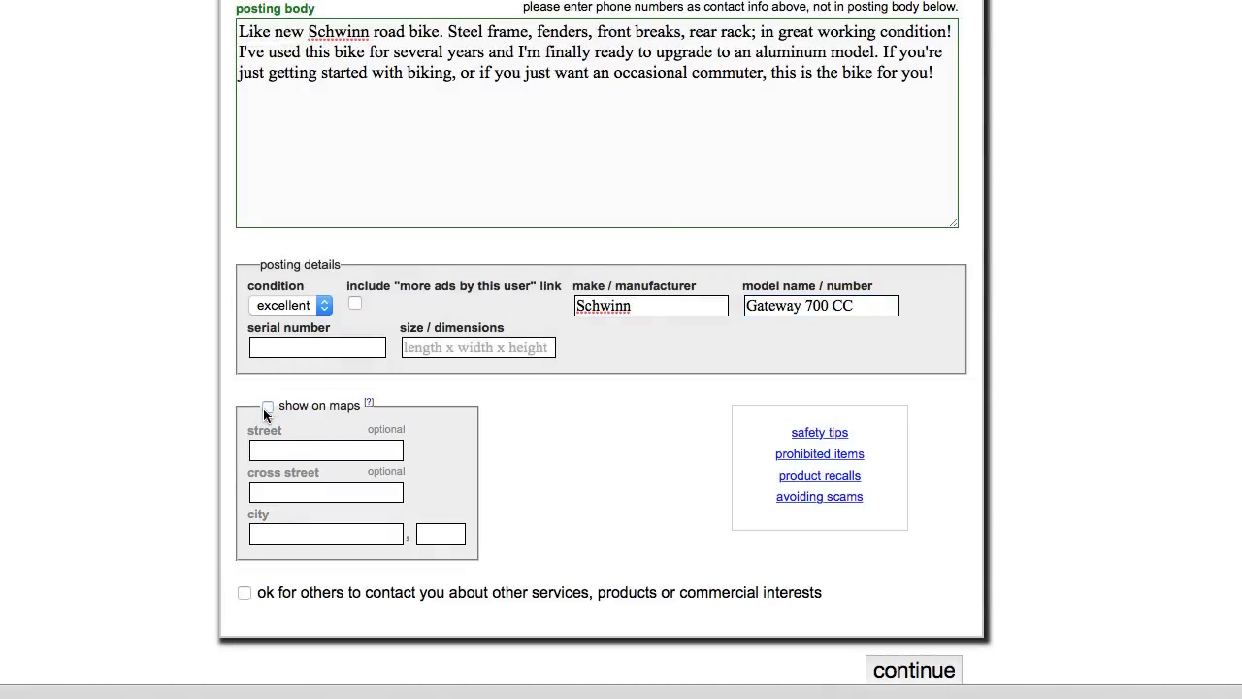
pyautogui.scroll(-1, 958, 665)
pyautogui.click(957, 666)
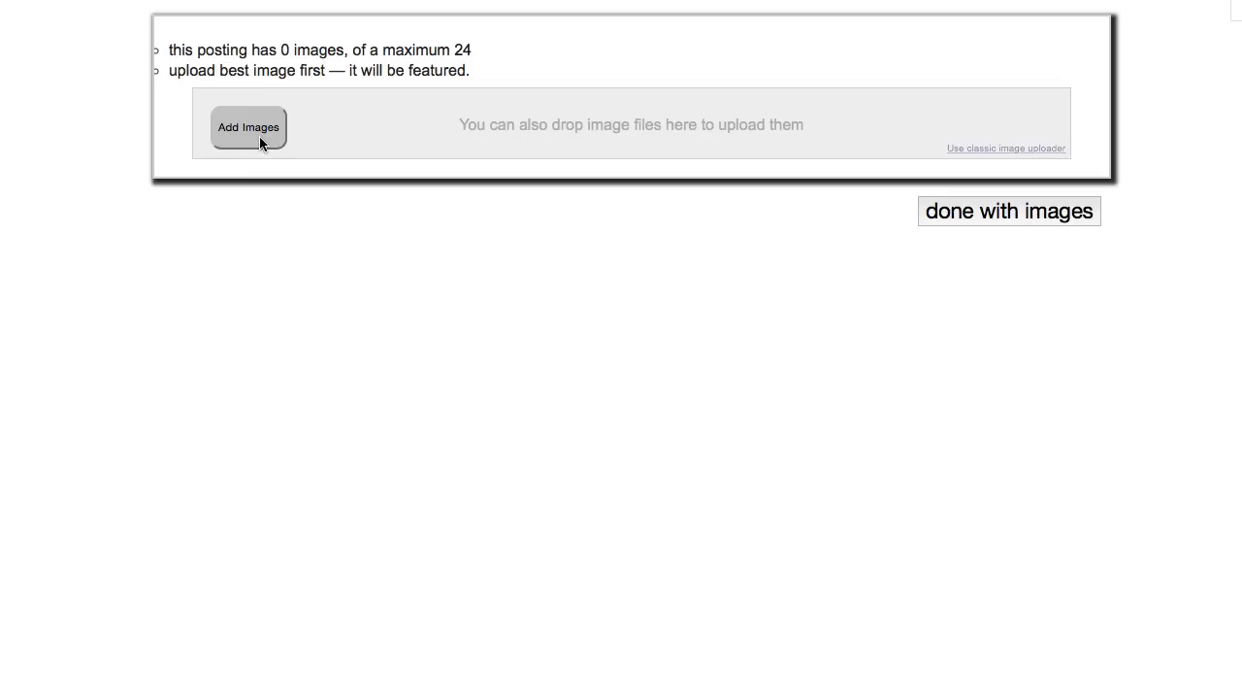
# Upload photos IMG_0507–IMG_0510, make the full bike shot the featured image, and finish
pyautogui.click(259, 137)
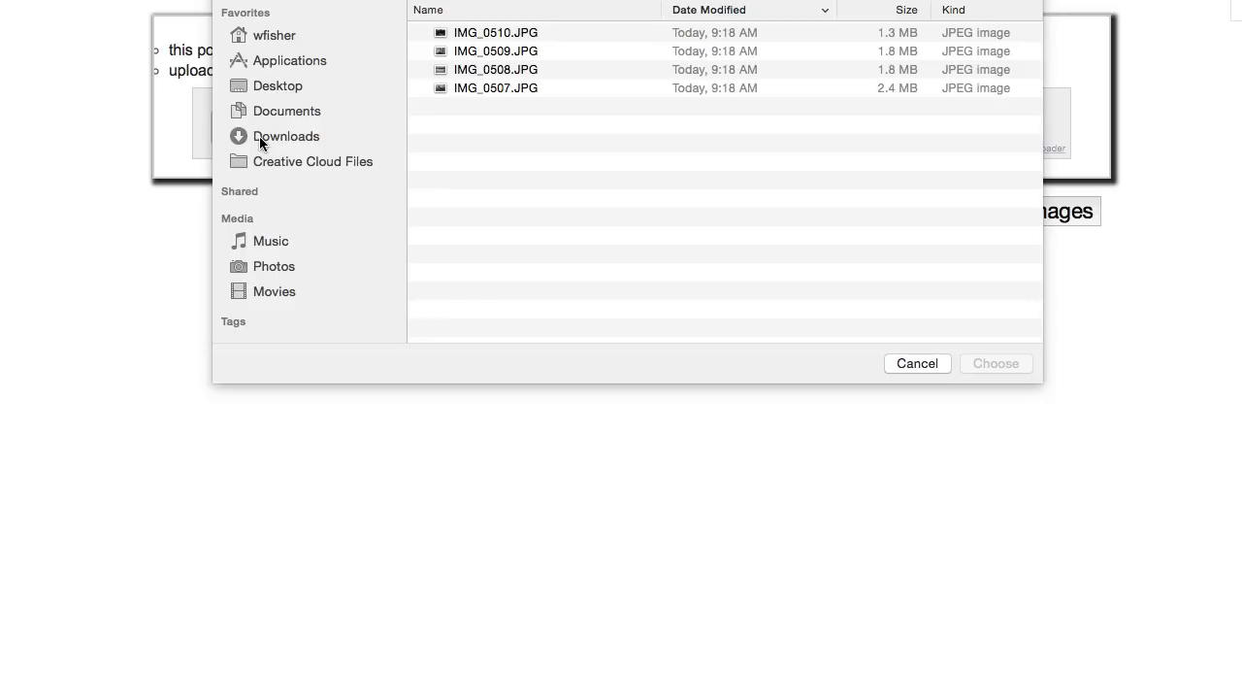
pyautogui.moveTo(544, 148); pyautogui.dragTo(569, 28)
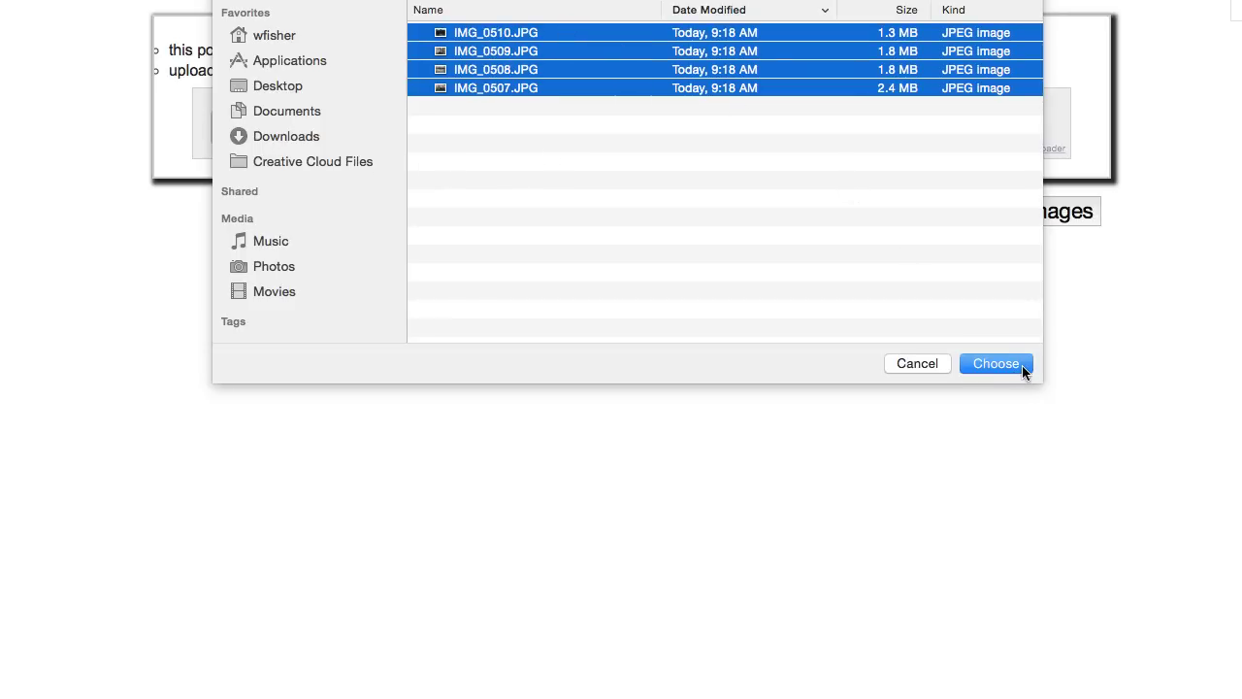
pyautogui.click(1022, 365)
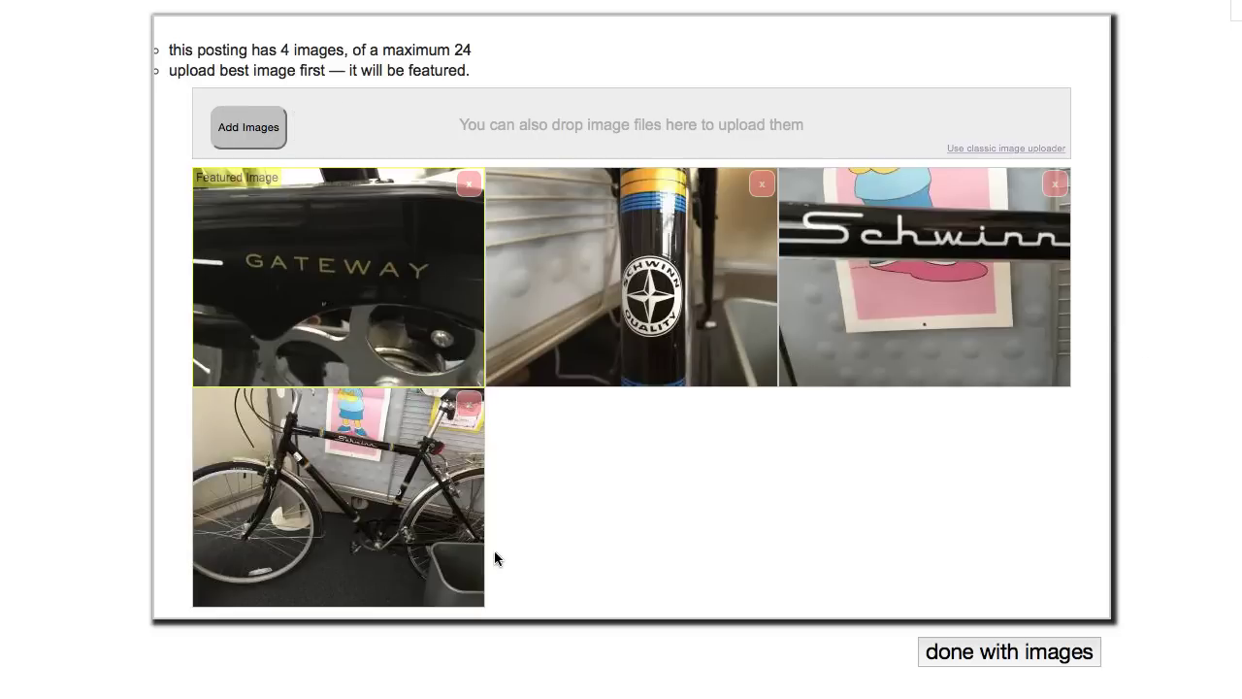
pyautogui.moveTo(404, 538); pyautogui.dragTo(398, 306)
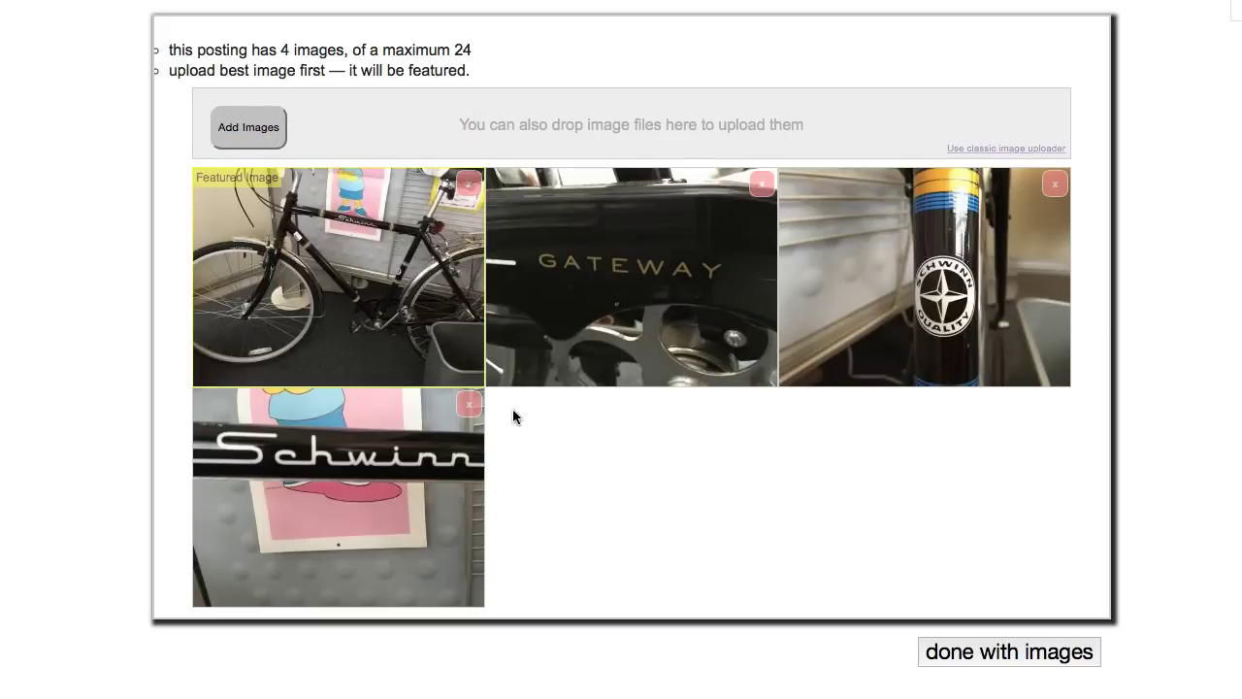
pyautogui.click(1007, 663)
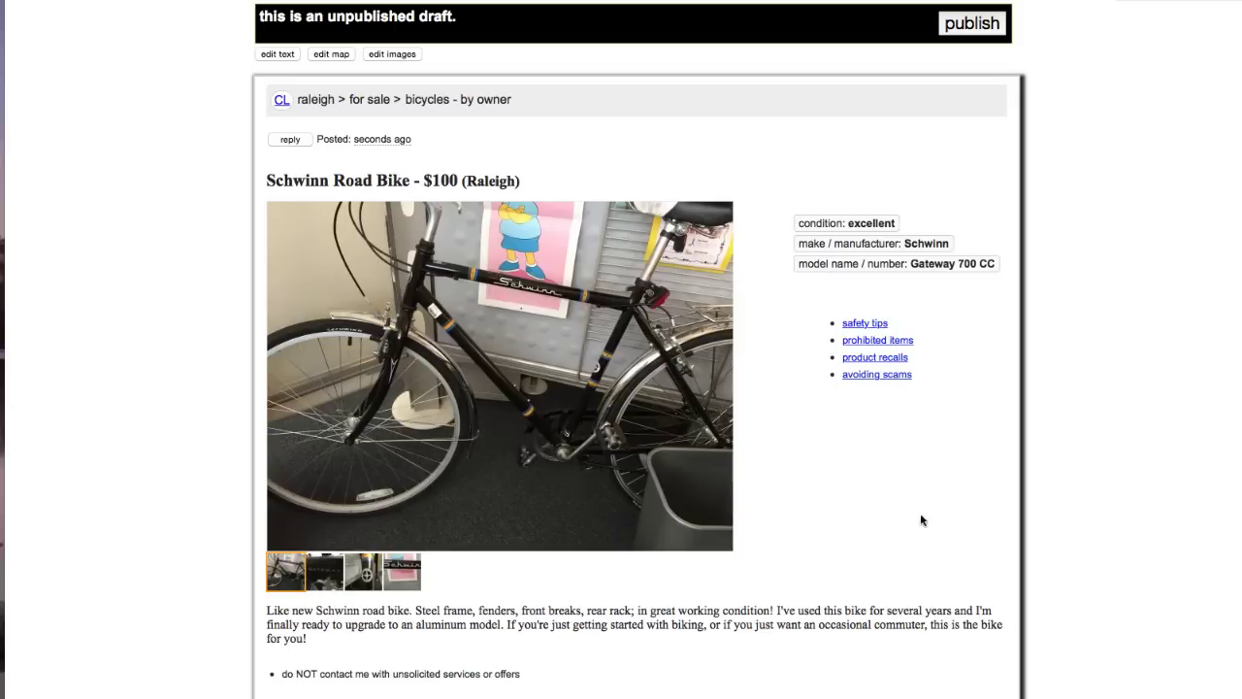
# Preview the draft ad's other photos, then publish the draft
pyautogui.click(360, 579)
pyautogui.click(391, 579)
pyautogui.click(972, 24)
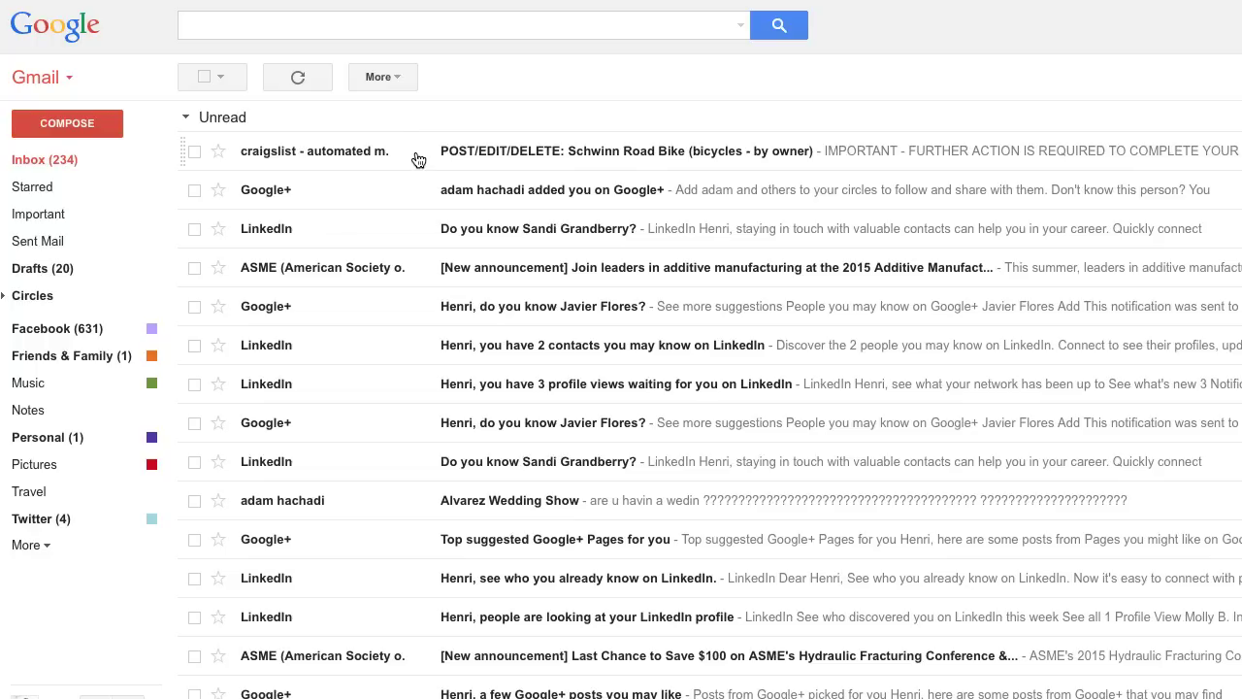
# Open the craigslist confirmation email and follow its post.craigslist.org link
pyautogui.click(418, 159)
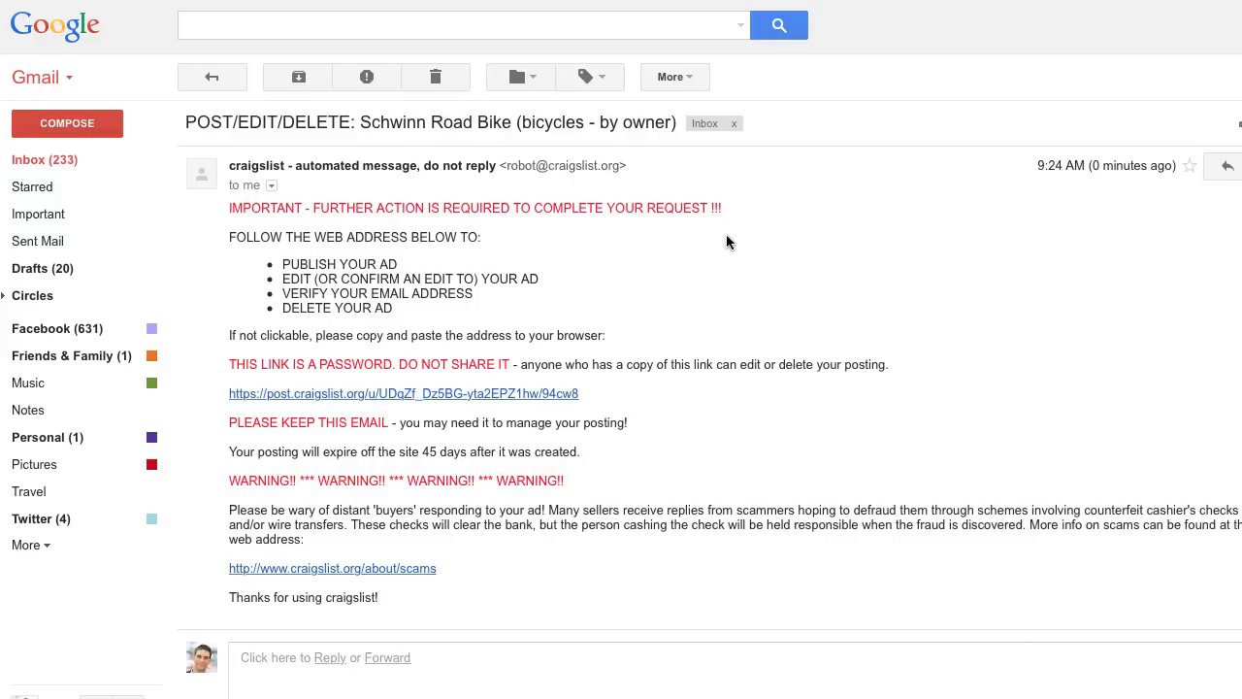
pyautogui.click(541, 394)
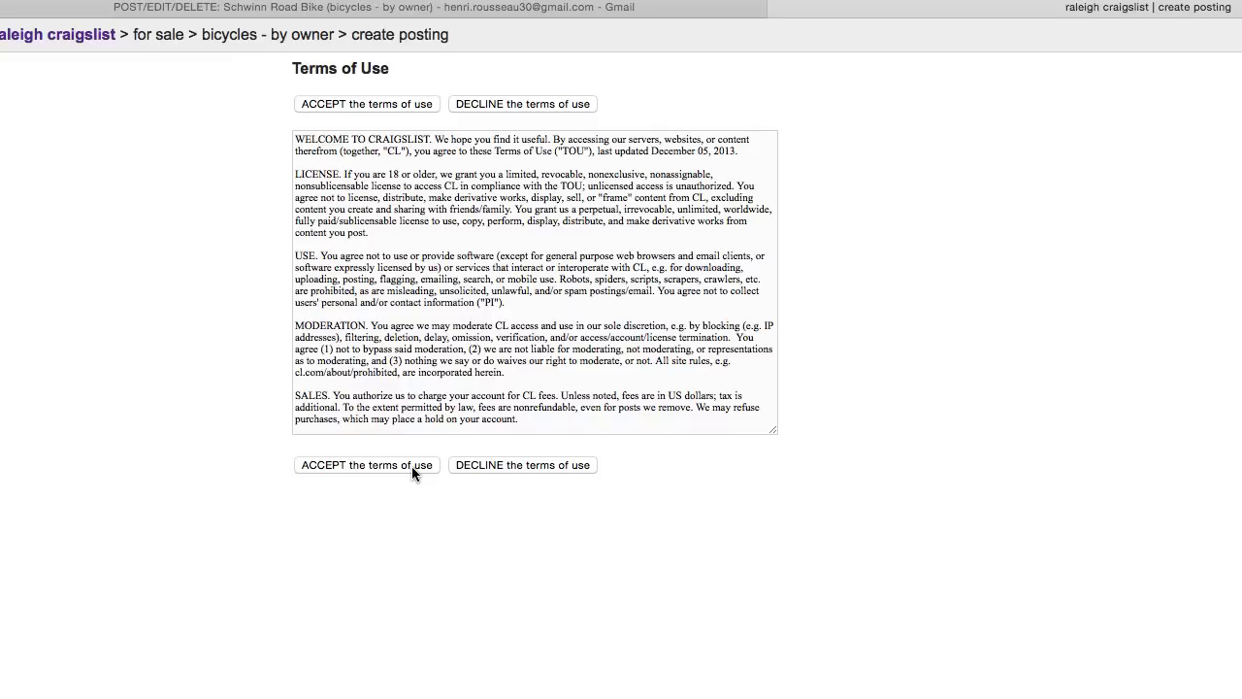
# Accept the craigslist terms of use to make the Schwinn ad live
pyautogui.click(412, 466)
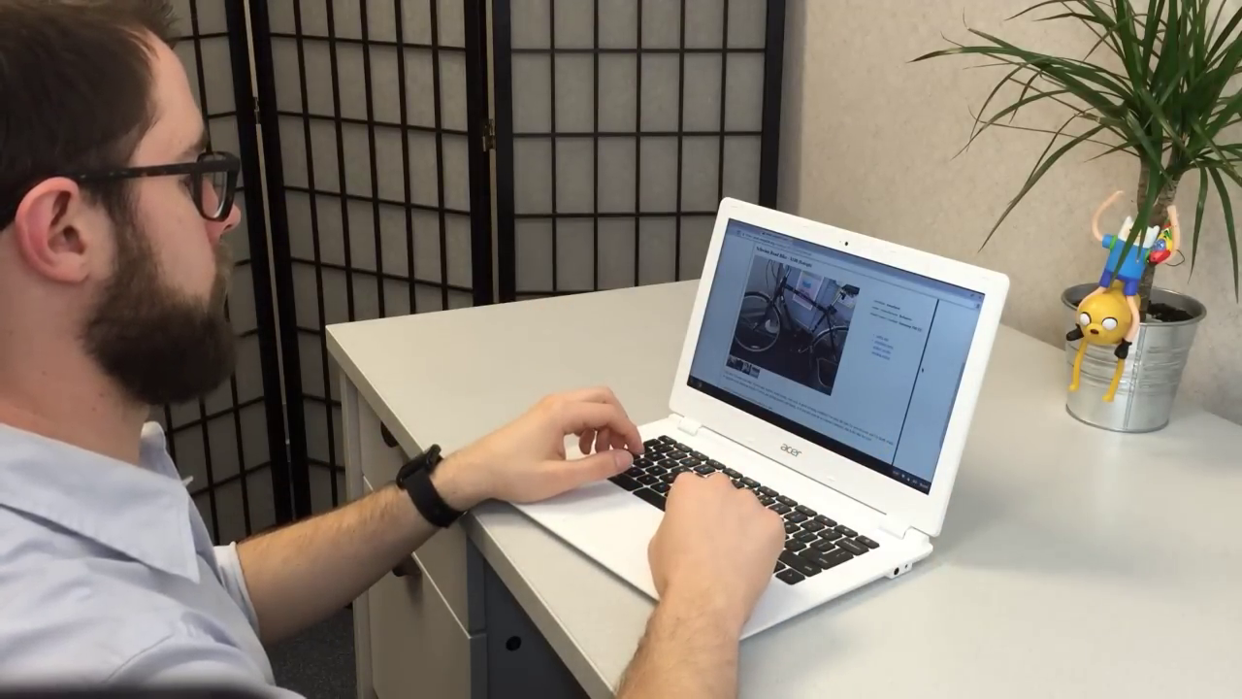
# Switch from the live listing to the Gmail inbox tab
pyautogui.hotkey('ctrl', 'Tab')
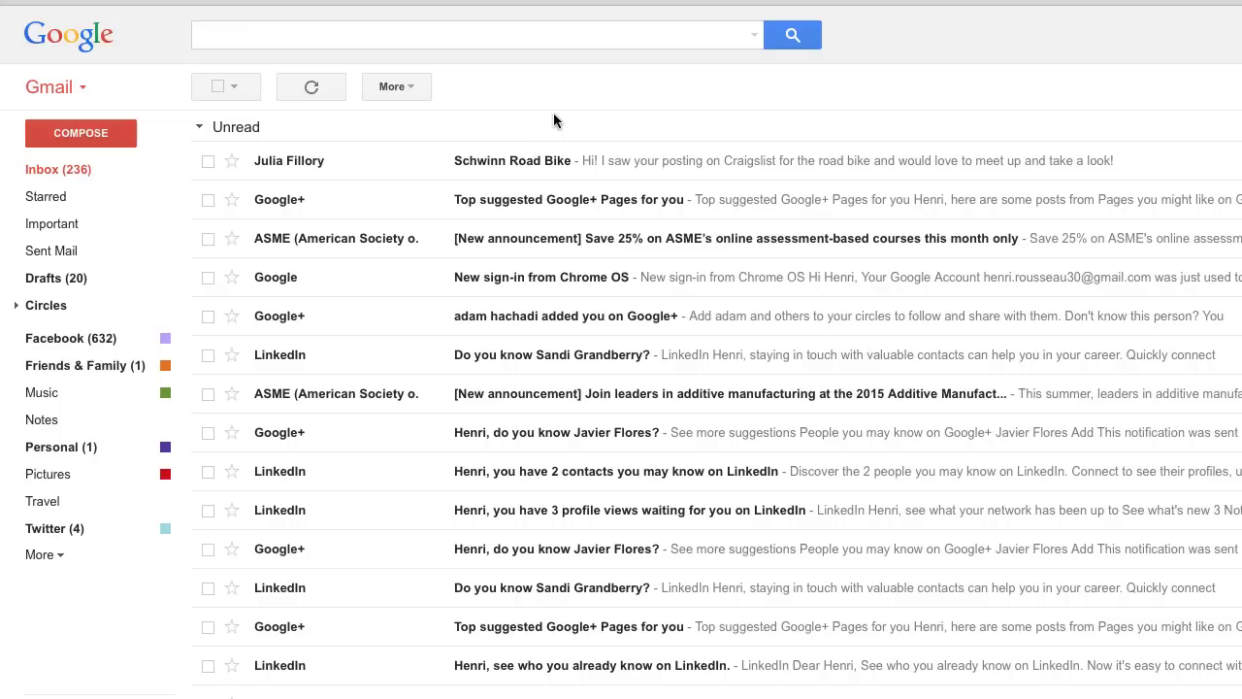
# Open the buyer's Schwinn Road Bike email and start a reply
pyautogui.click(607, 170)
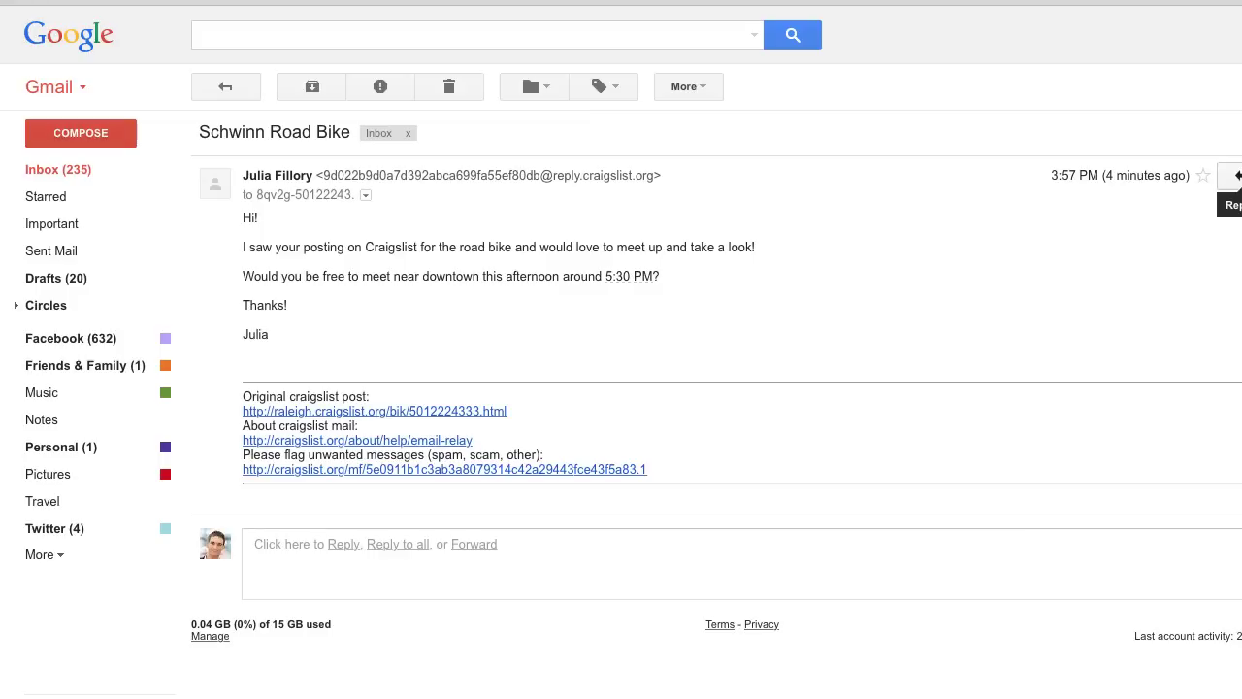
pyautogui.click(1235, 176)
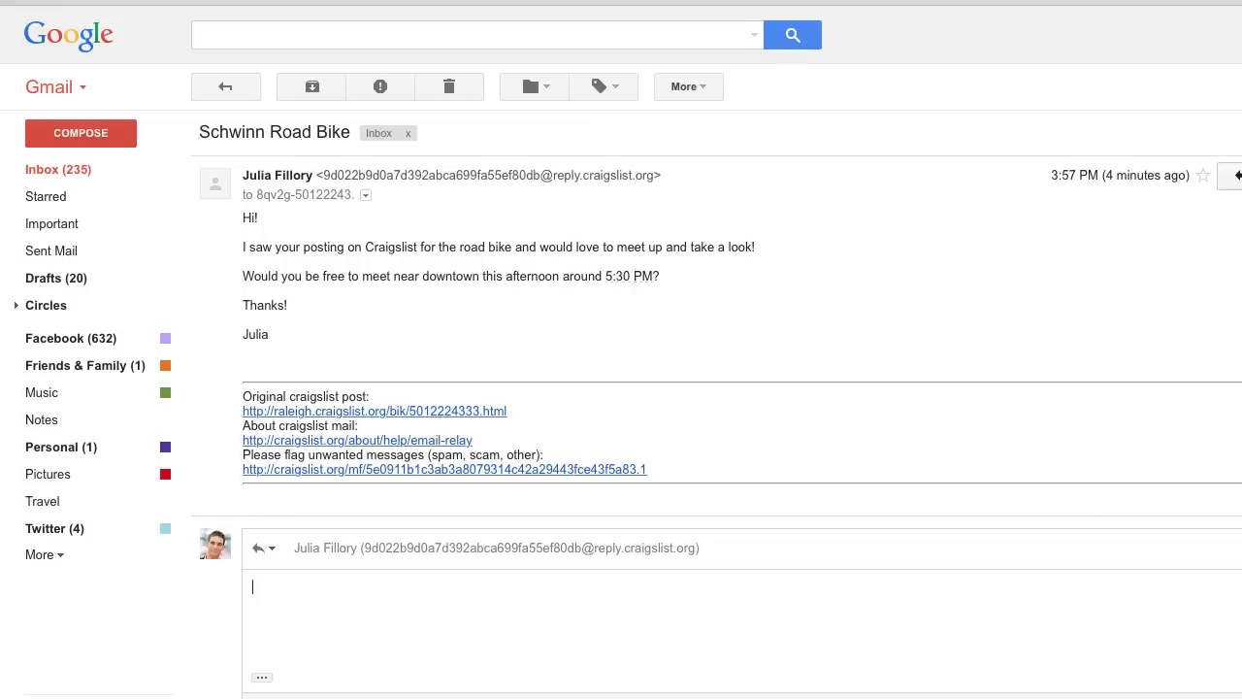
# Write the reply 'Sure! Would 5:45 at Cafe Muertos work for you?'
pyautogui.write('Sure! Would 5:45 at ')
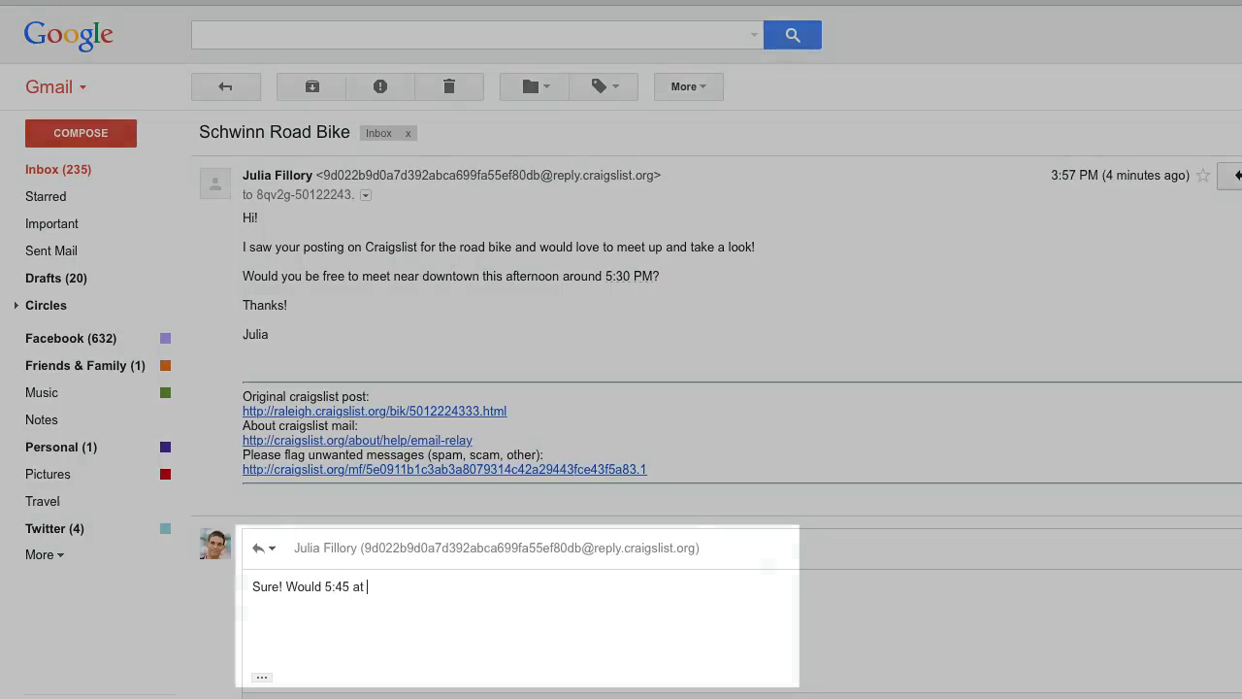
pyautogui.write('Cafe Muer')
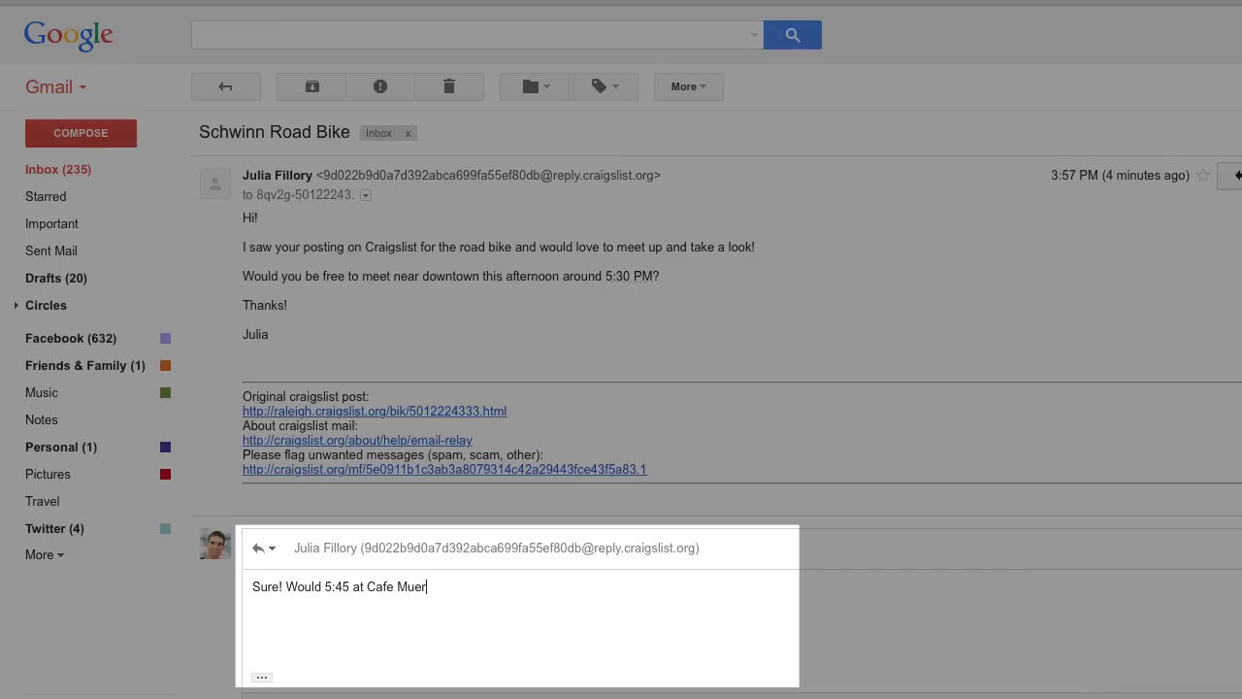
pyautogui.write('tos work for you?')
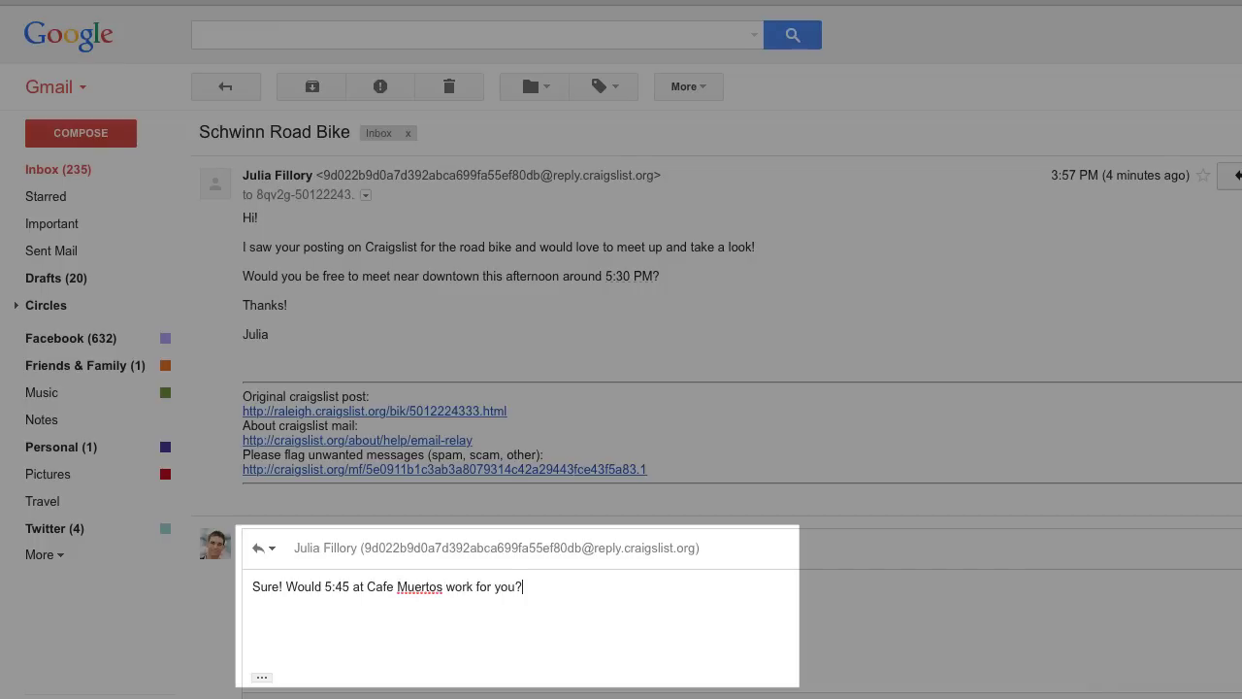